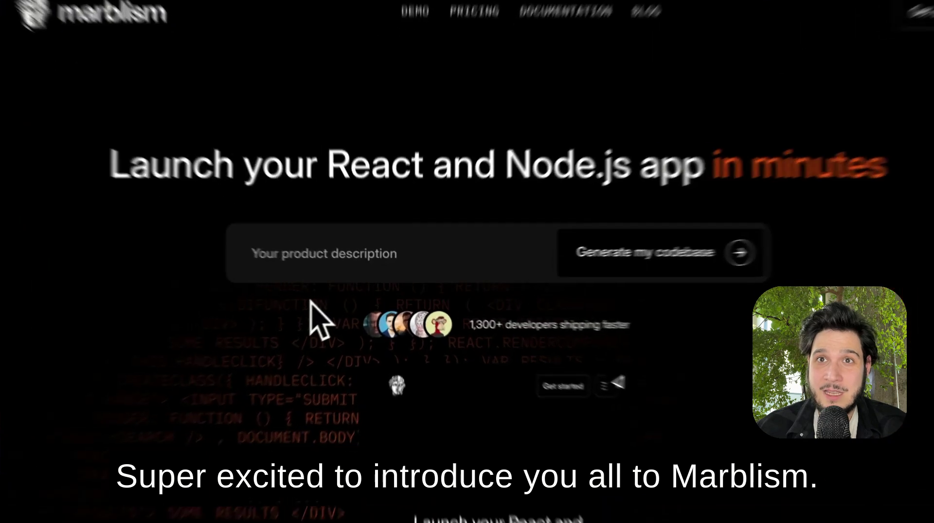
- Describe the app as a pool sharing marketplace like Airbnb and start generating the codebase
click(335, 270)
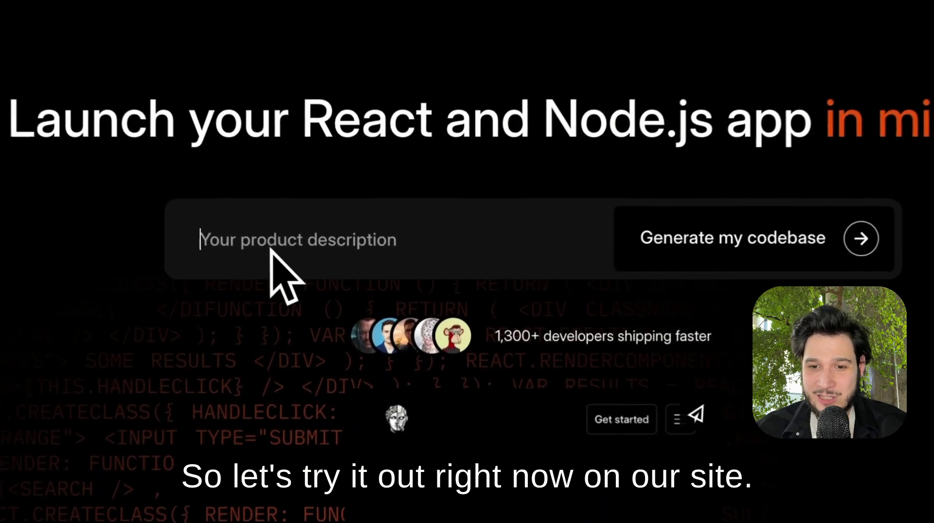
text(A pool sha)
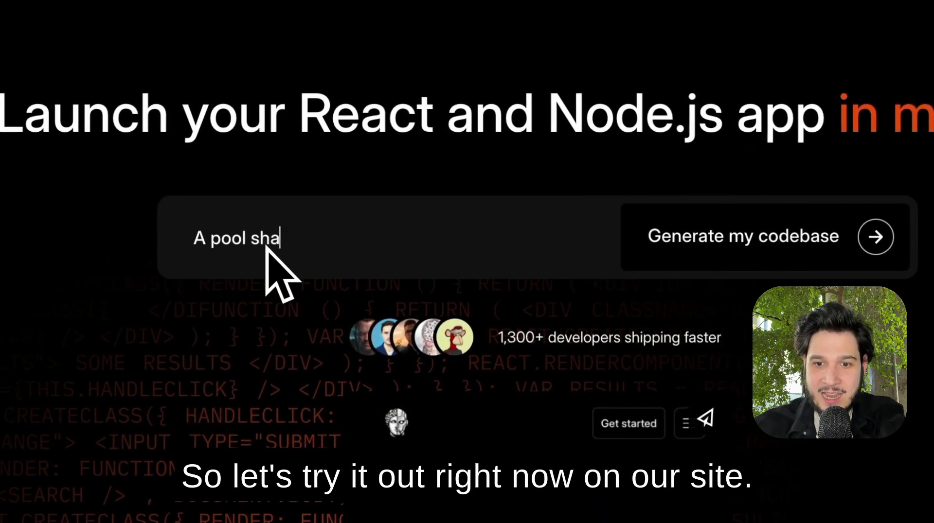
text(ring marketplace like)
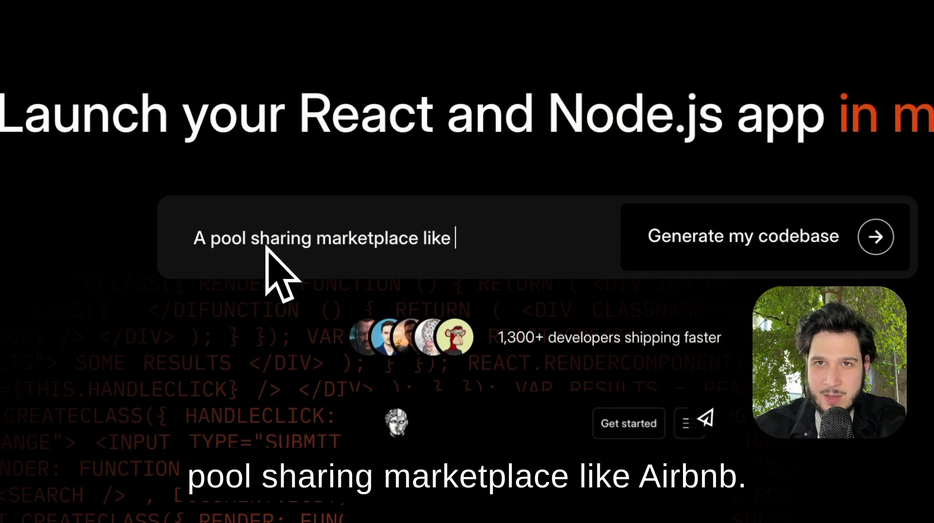
text(nb)
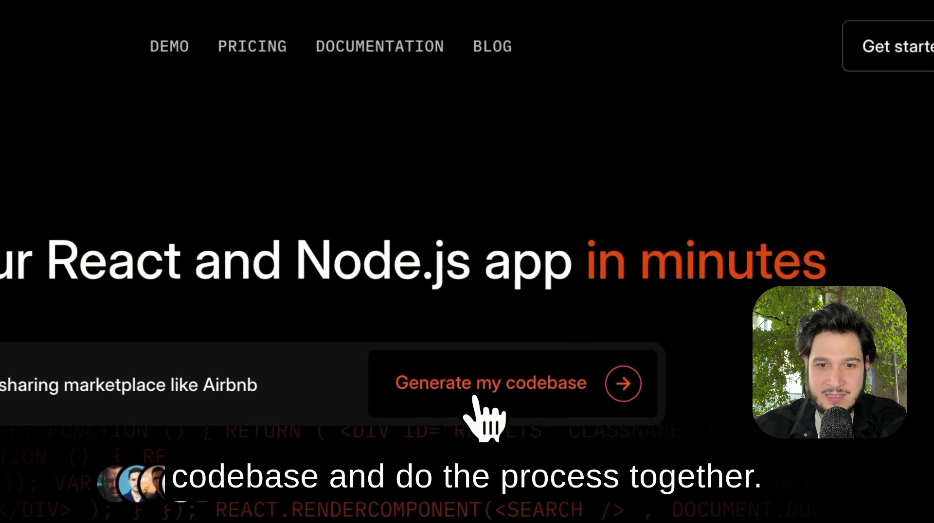
click(486, 416)
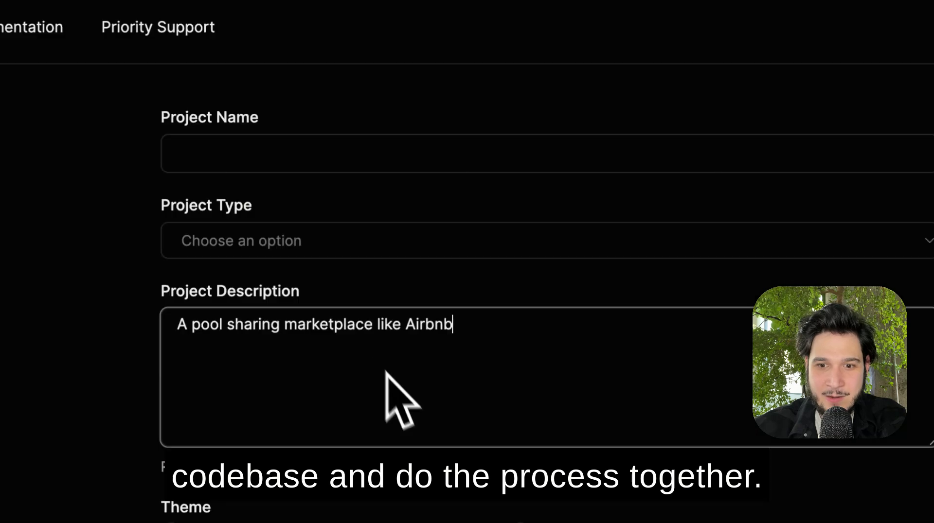
- Name the project SwimBnB with Marketplace project type and Light theme, then submit
click(424, 129)
text(SwimBnB)
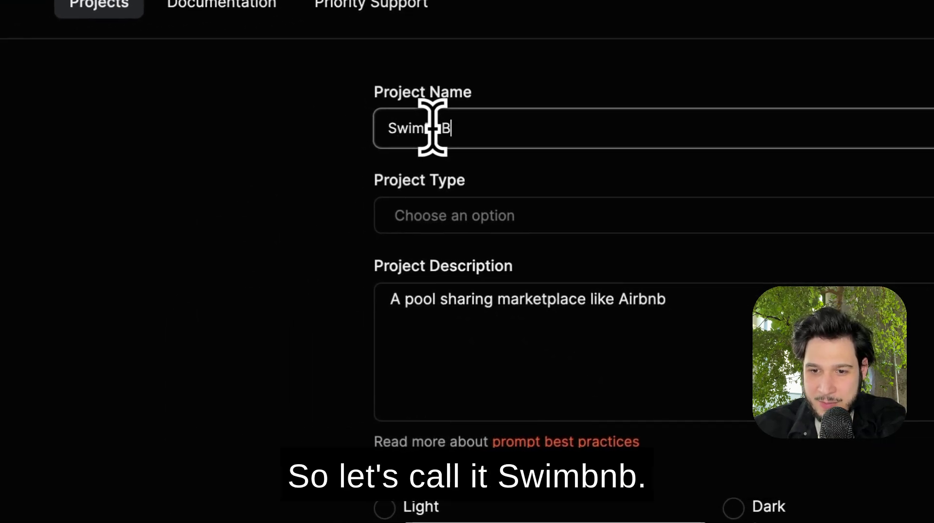
click(481, 223)
click(488, 290)
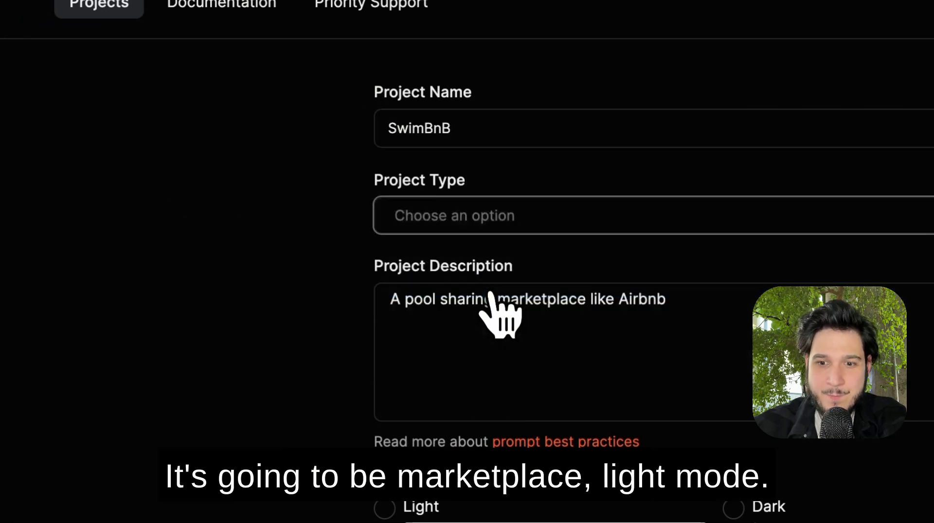
click(396, 301)
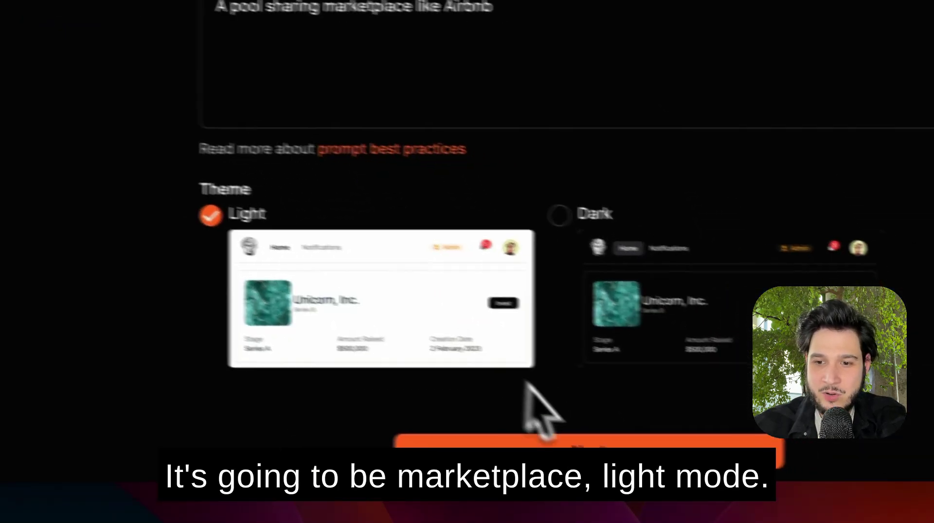
click(500, 435)
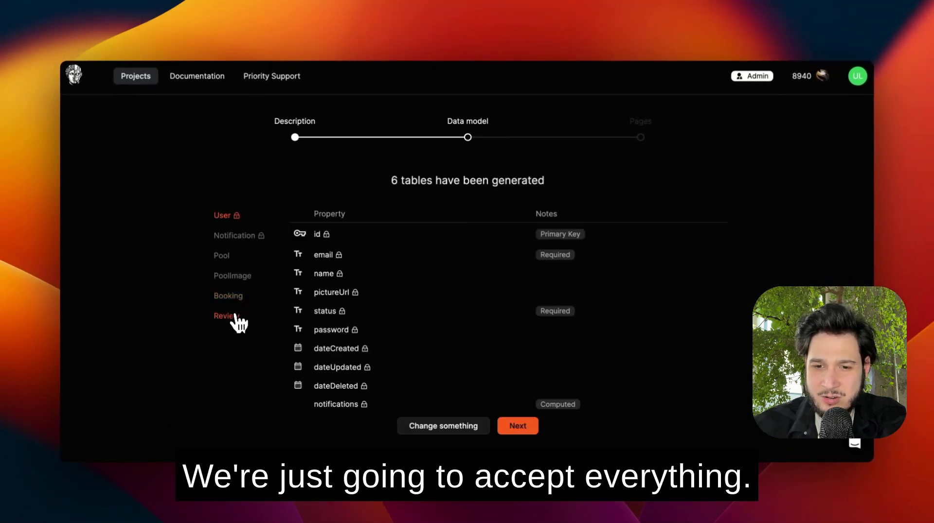
- Inspect the Review table, then accept the six-table data model and the nine pages
click(236, 317)
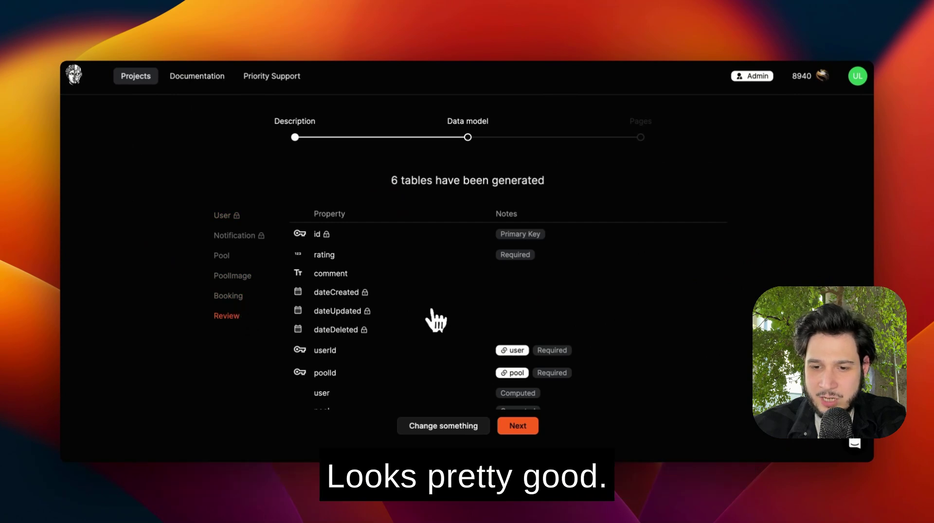
scroll(438, 319, down, 1)
scroll(438, 321, up, 1)
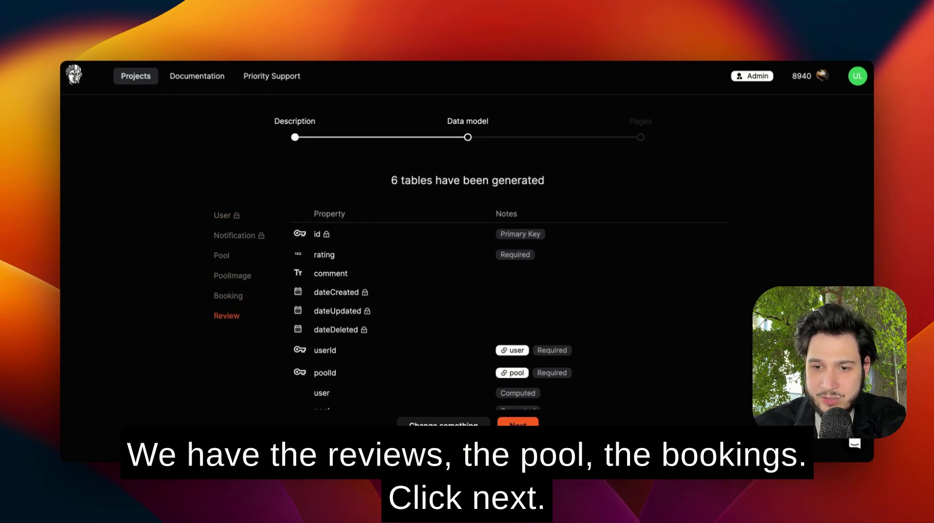
click(517, 430)
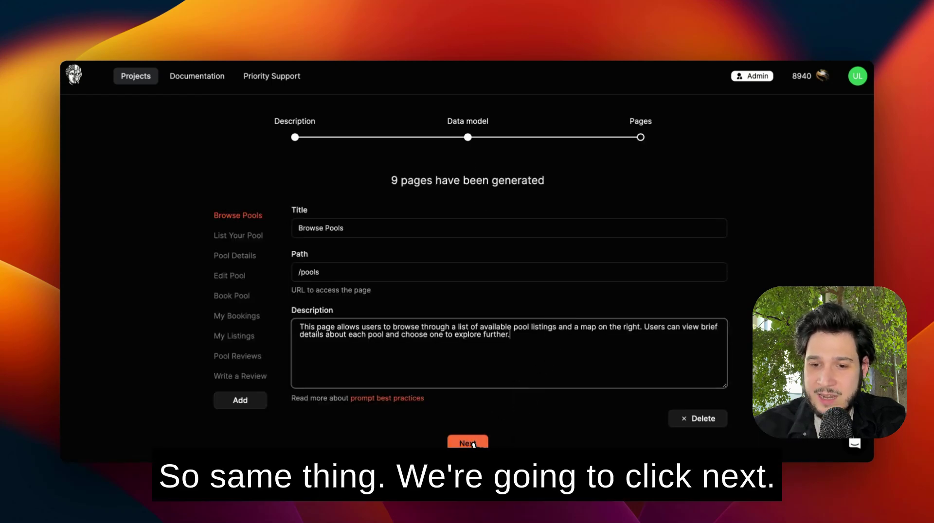
click(469, 443)
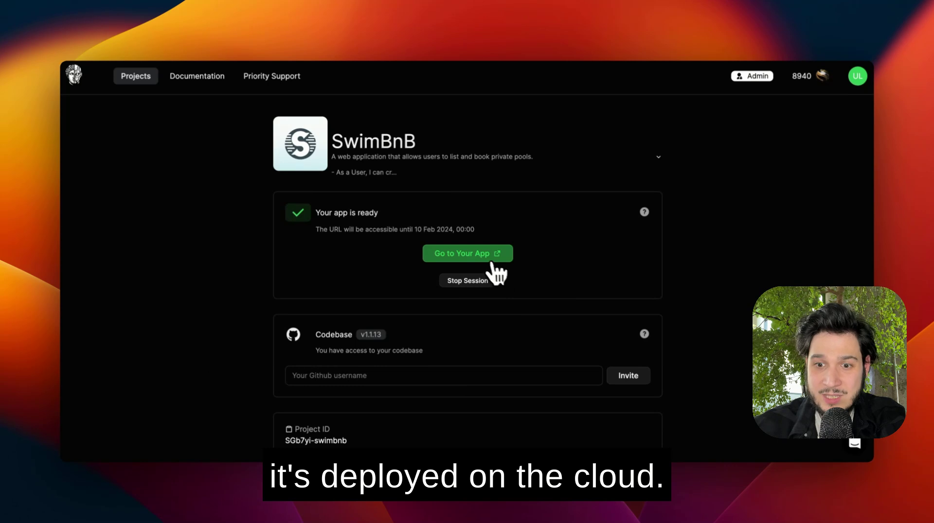
- Open the deployed SwimBnB app and sign in with the pre-filled test account
click(482, 264)
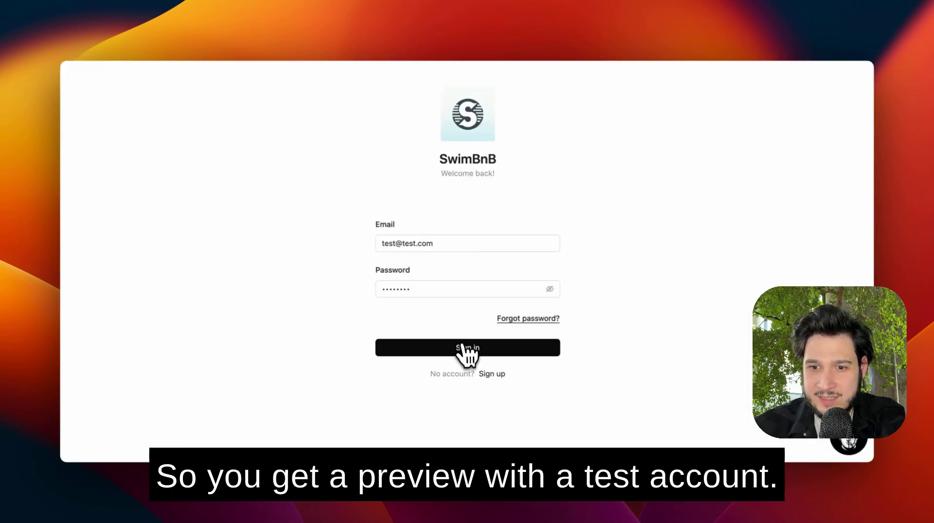
click(465, 352)
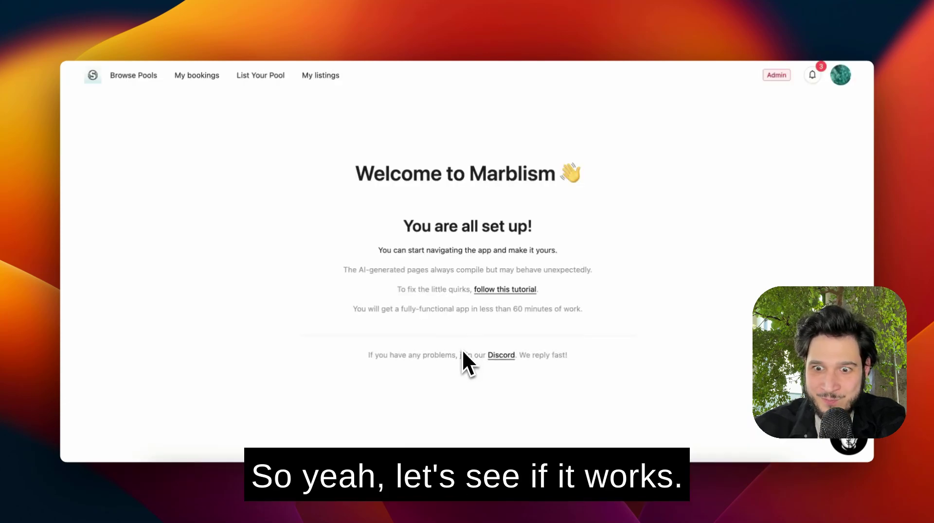
- Open Browse Pools and scroll through the pool listings
click(132, 77)
scroll(343, 289, down, 10)
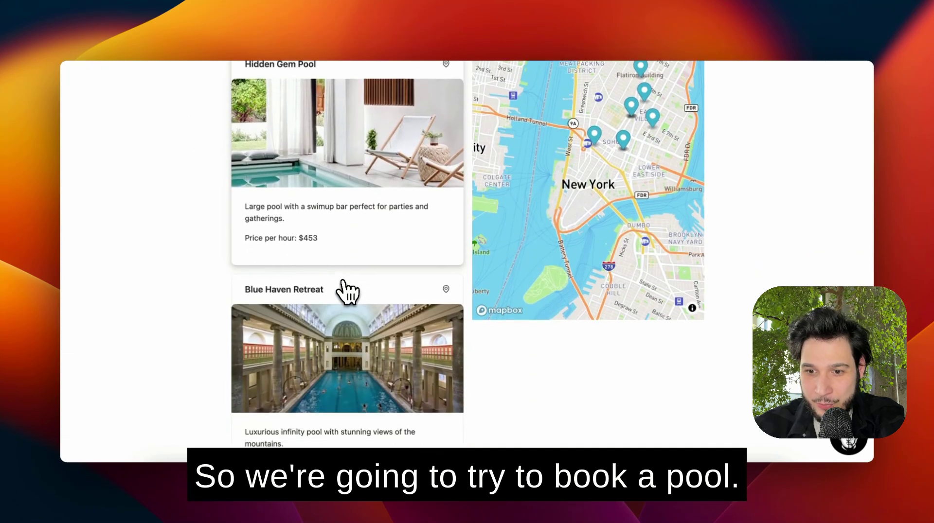
scroll(346, 292, down, 2)
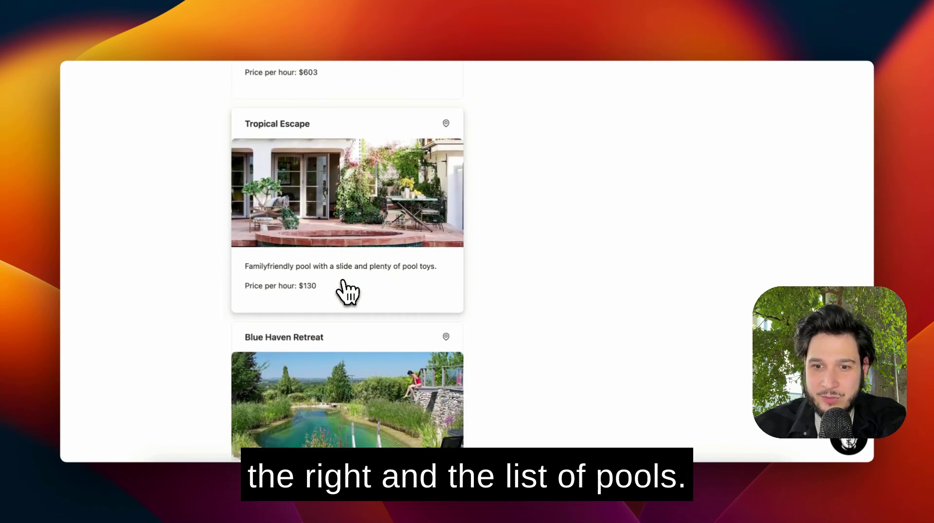
scroll(346, 292, up, 10)
scroll(348, 292, up, 2)
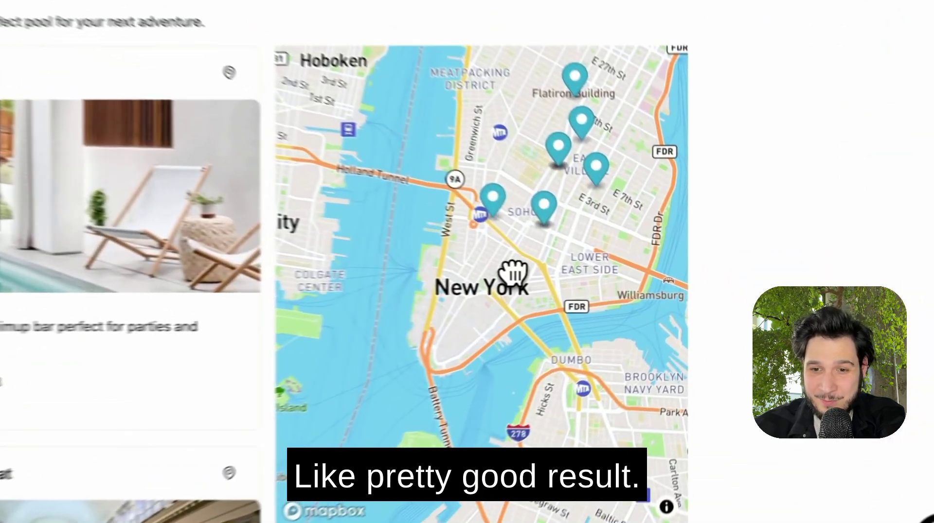
- Pan the New York map and preview the Hidden Gem Pool and Blue Haven Retreat pins
drag(613, 283, 564, 343)
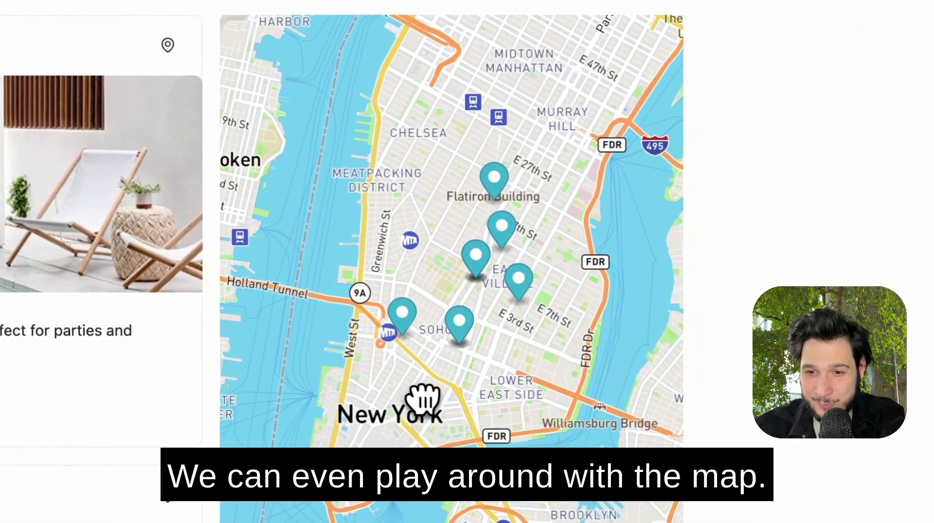
click(395, 321)
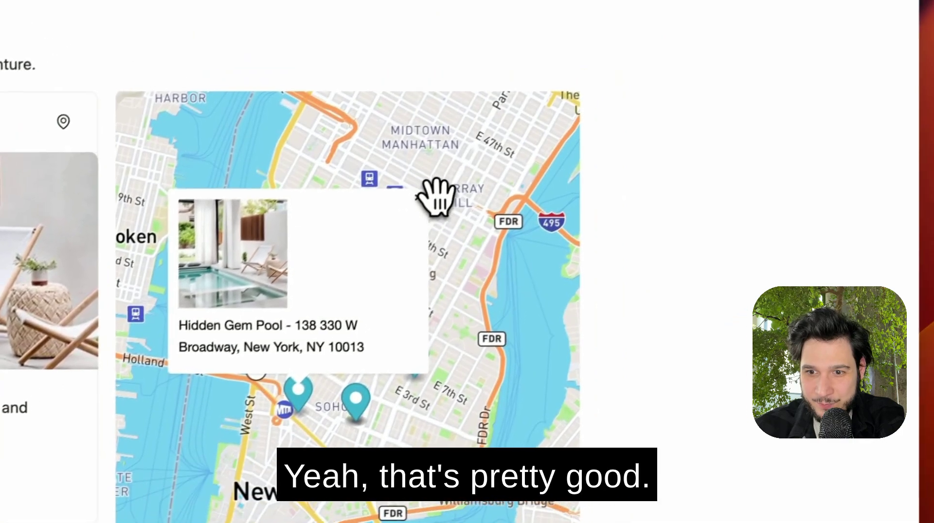
click(428, 292)
click(409, 361)
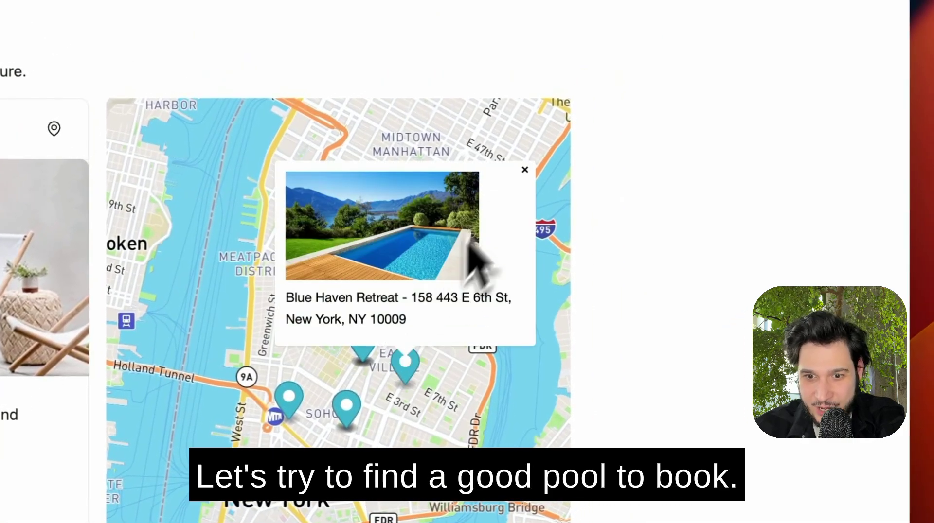
click(525, 169)
scroll(346, 344, down, 10)
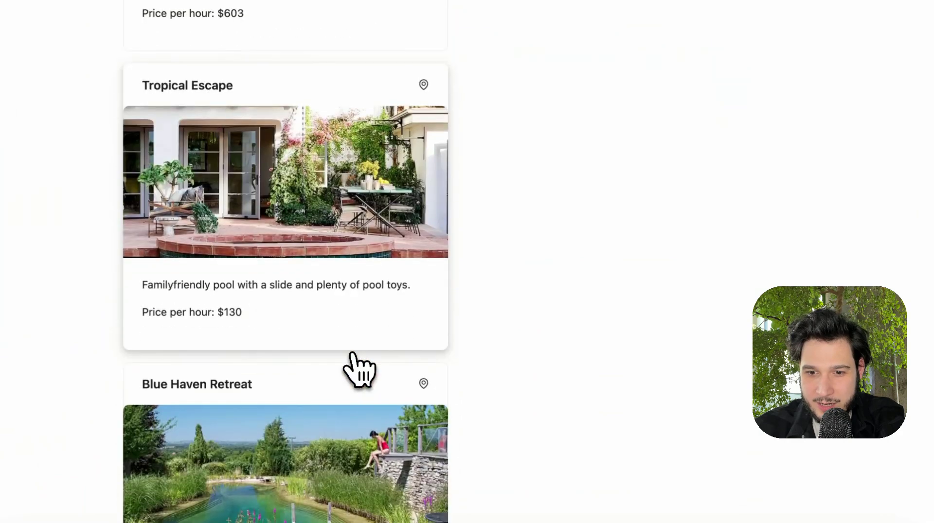
scroll(359, 370, down, 10)
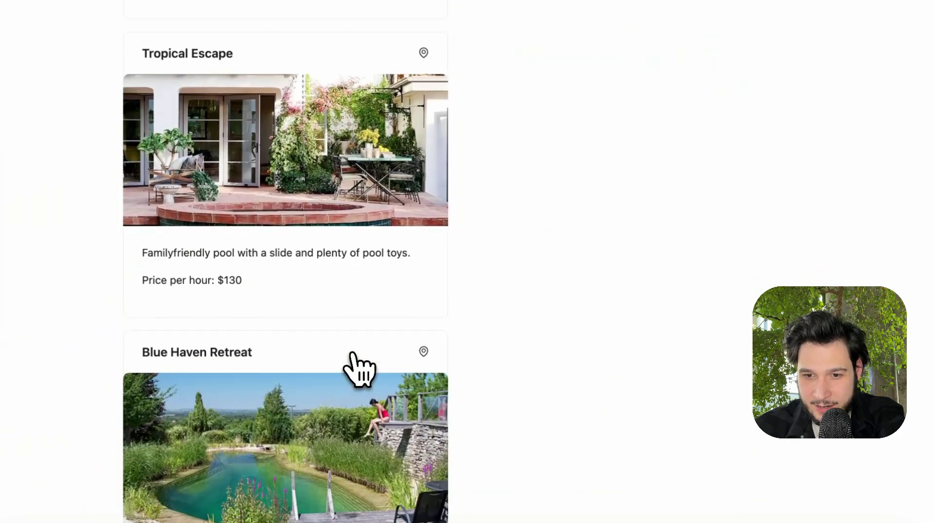
scroll(359, 369, down, 5)
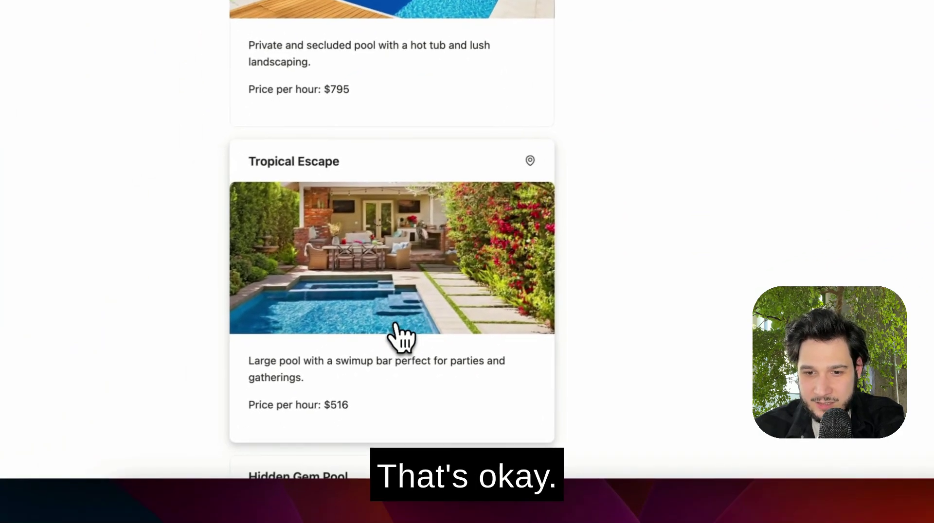
- View the Tropical Escape pool's details, photos and reviews
click(388, 325)
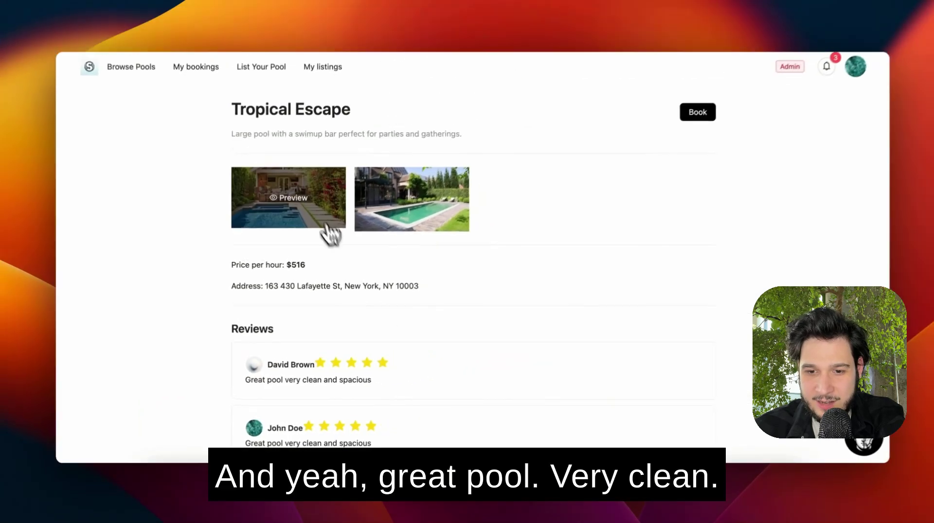
click(326, 227)
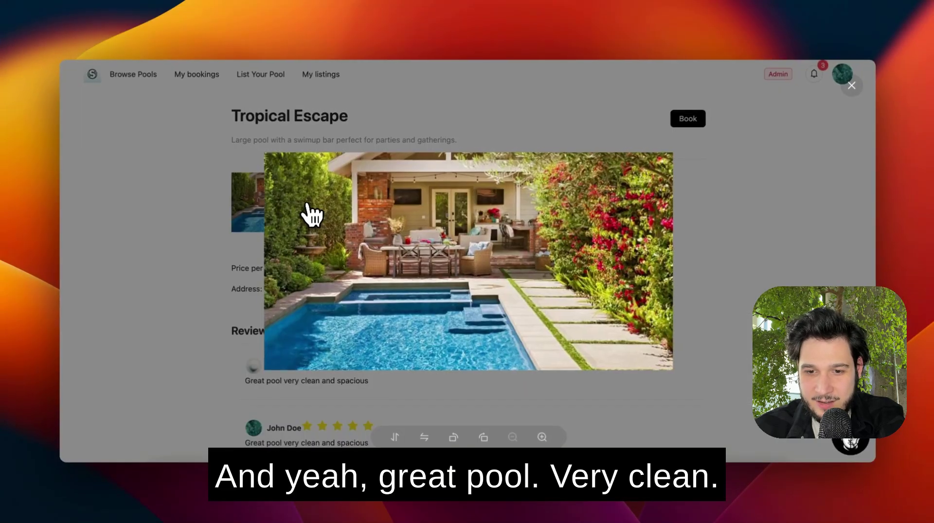
click(253, 228)
scroll(296, 297, down, 1)
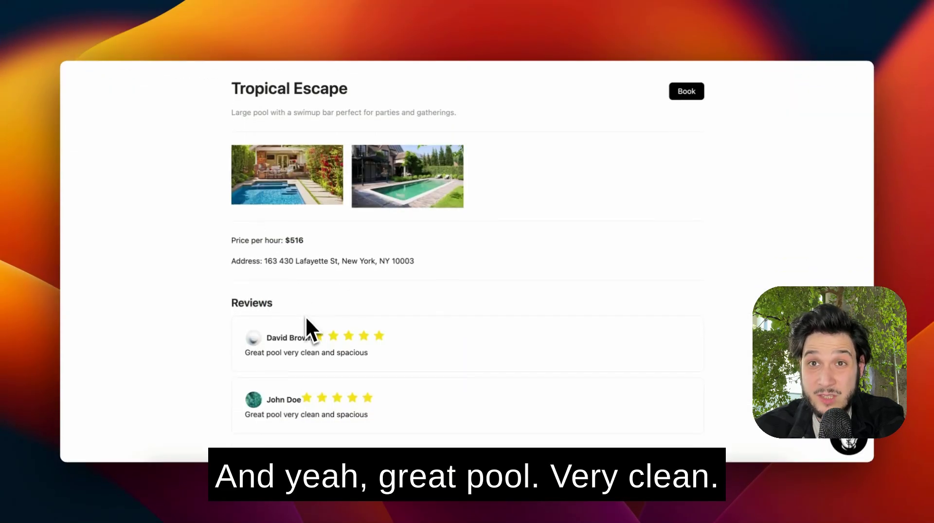
triple_click(312, 352)
click(425, 309)
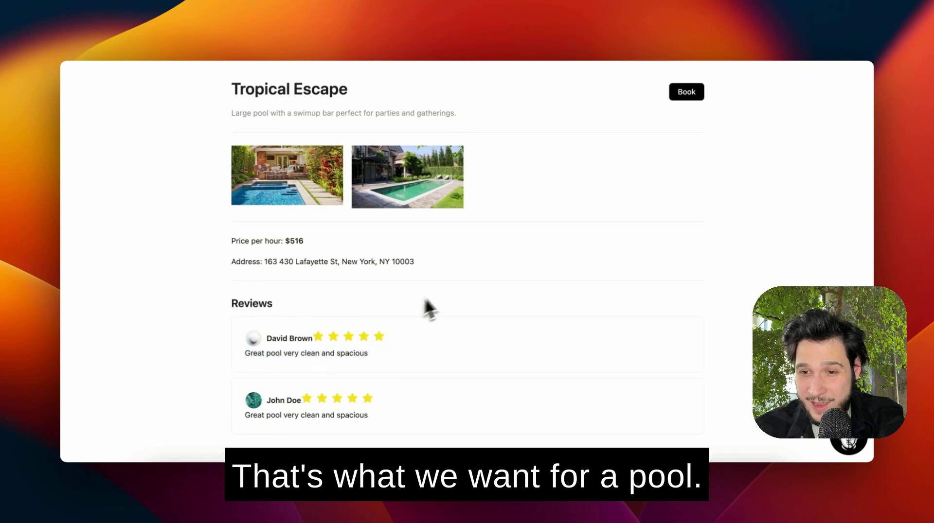
scroll(448, 288, up, 1)
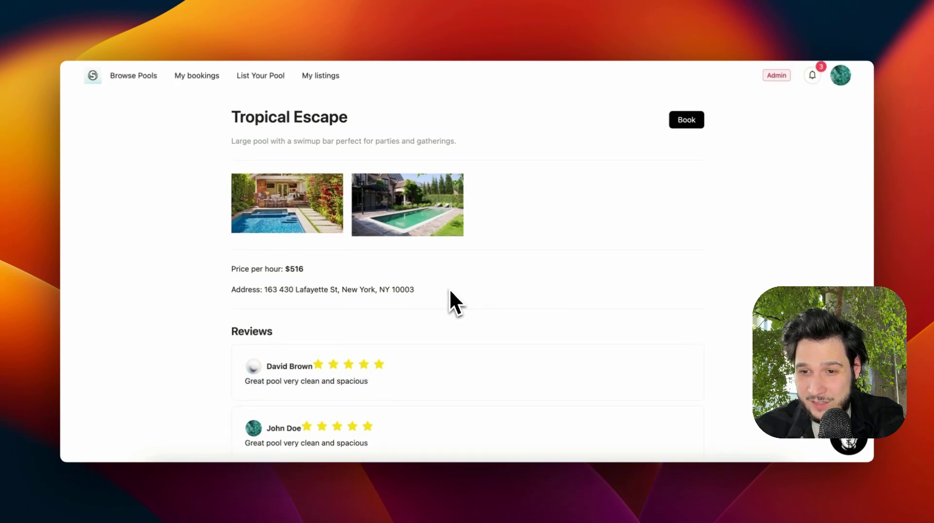
- Start a Tropical Escape booking dated 2024-02-14 with a 12:10 start time
click(684, 134)
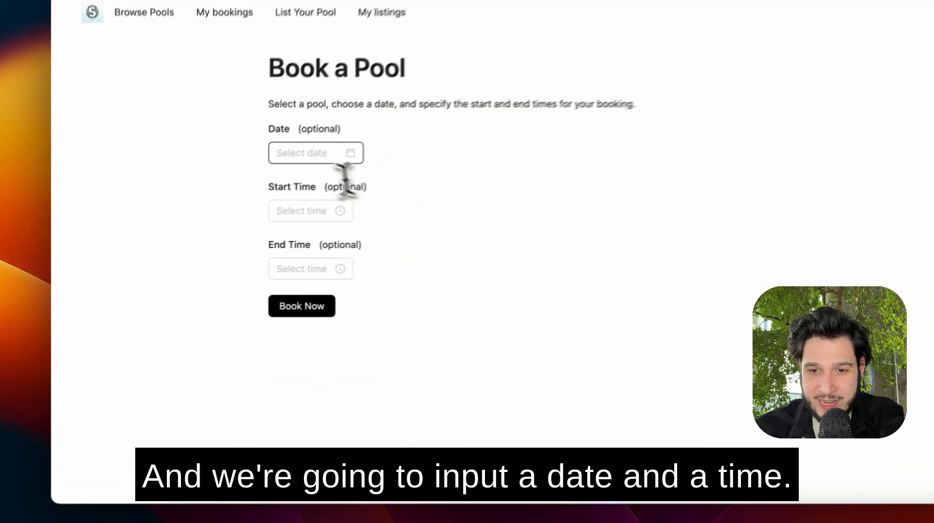
click(316, 153)
click(367, 286)
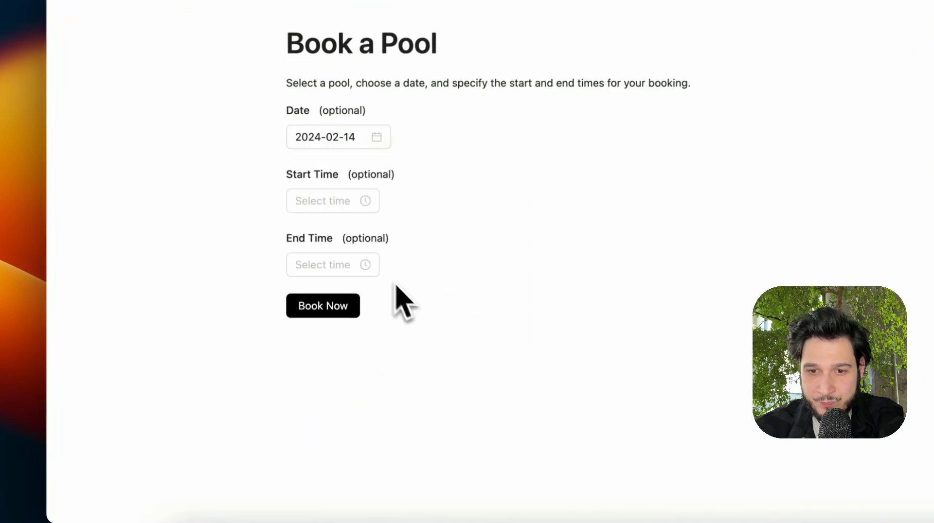
click(321, 201)
scroll(316, 316, down, 5)
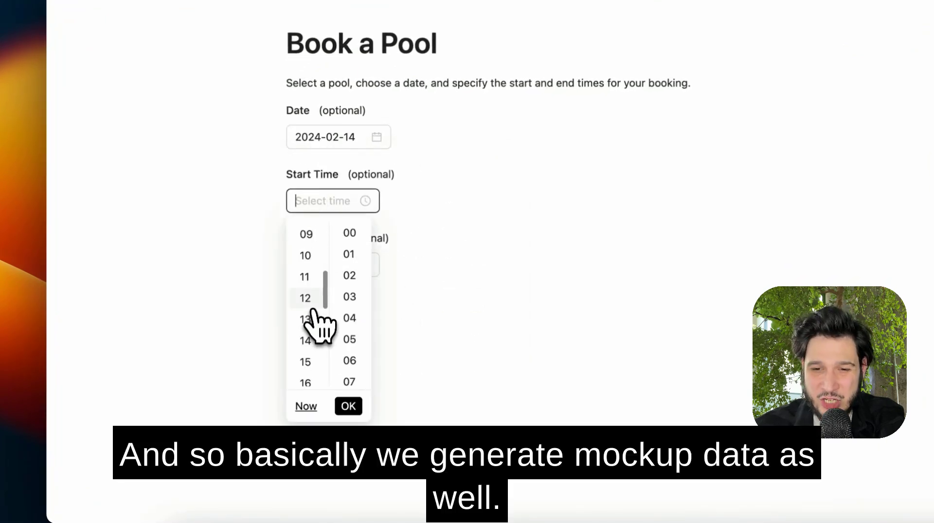
click(309, 299)
scroll(353, 330, down, 3)
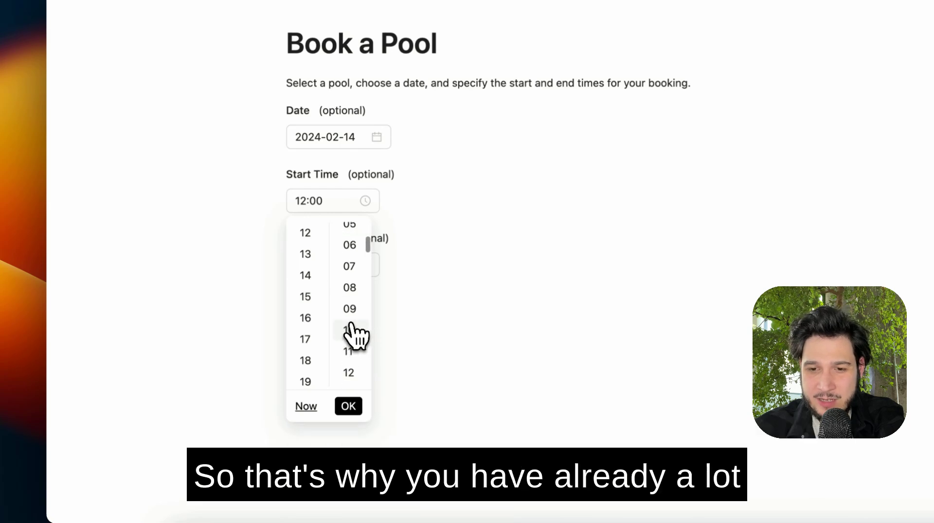
click(352, 332)
click(348, 406)
- Set the end time to 20:04 and place the booking
click(314, 266)
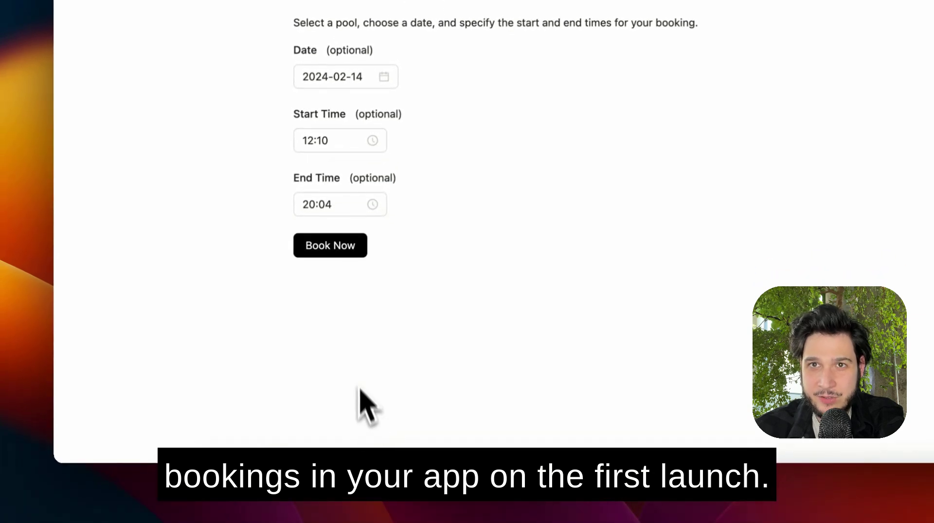
click(338, 251)
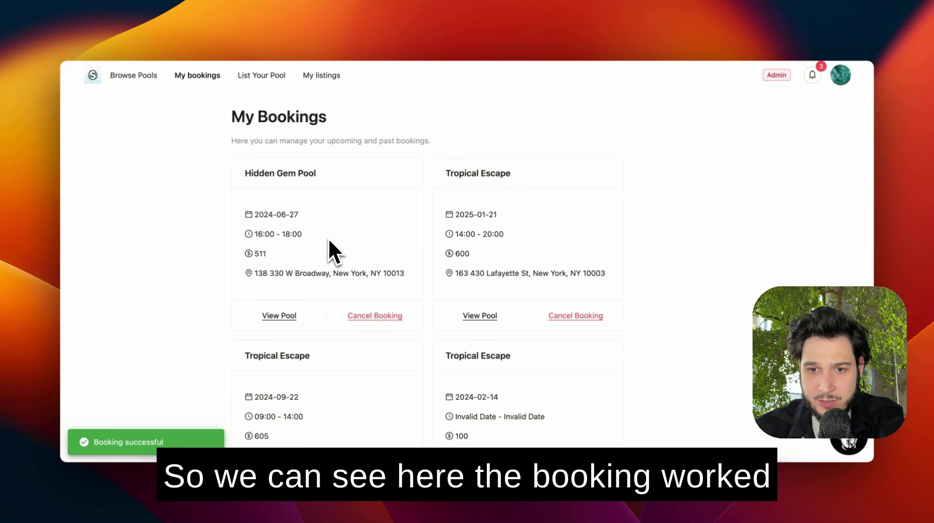
click(265, 78)
- Enter title 'Best rooftop pool in new york', a description, and address 'New york city'
click(271, 168)
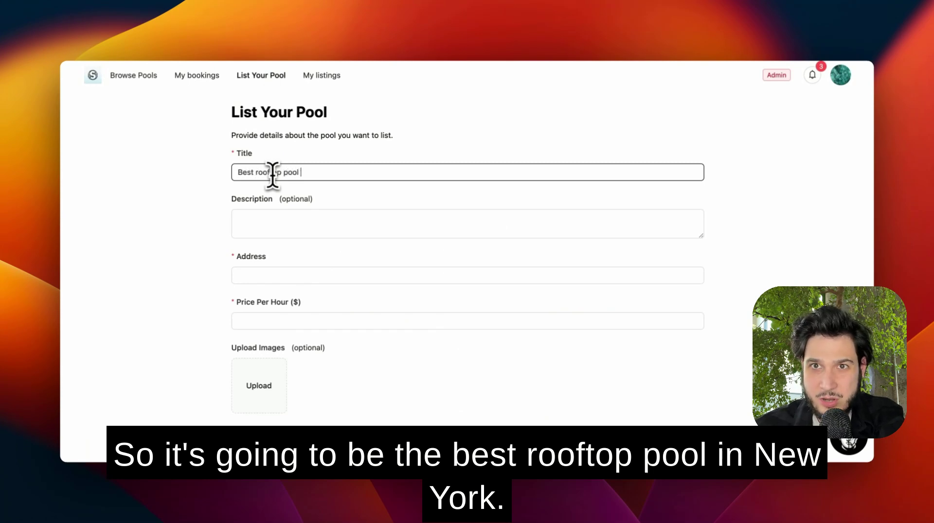
text(new york)
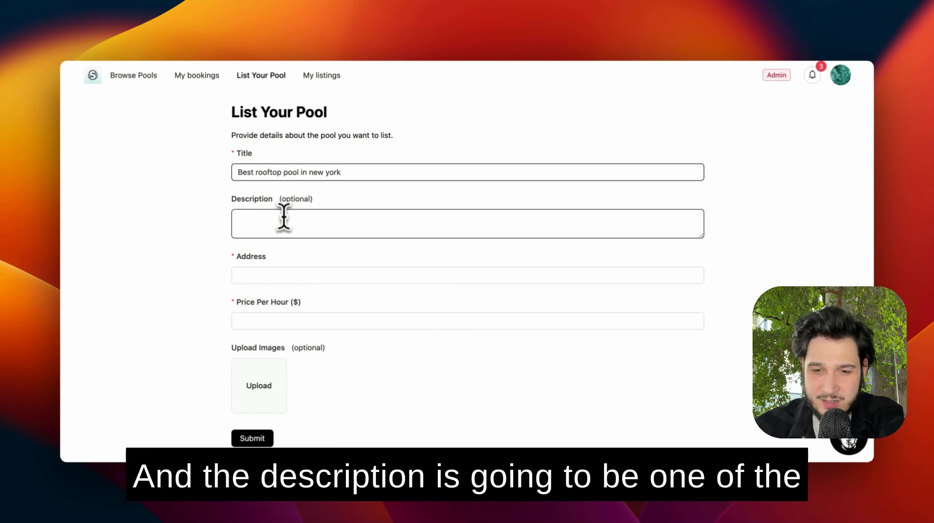
click(284, 221)
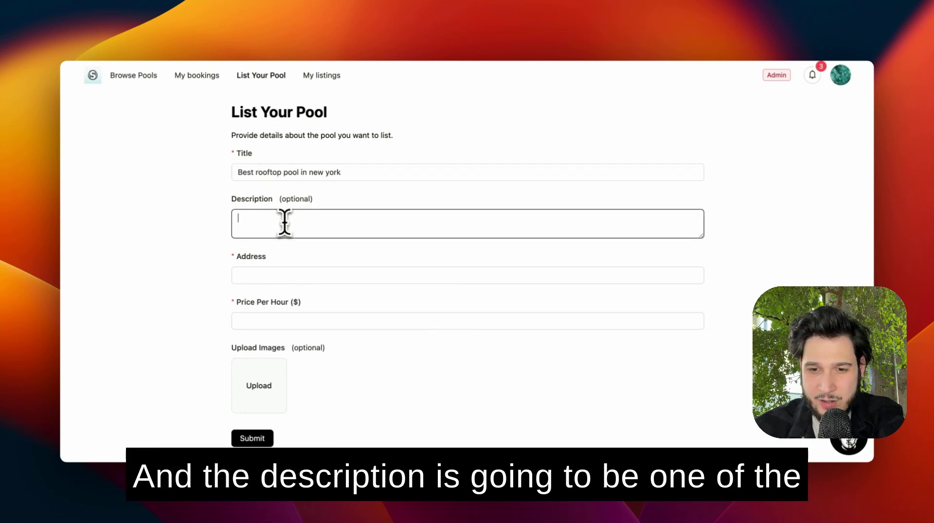
text(One of the best pool yo)
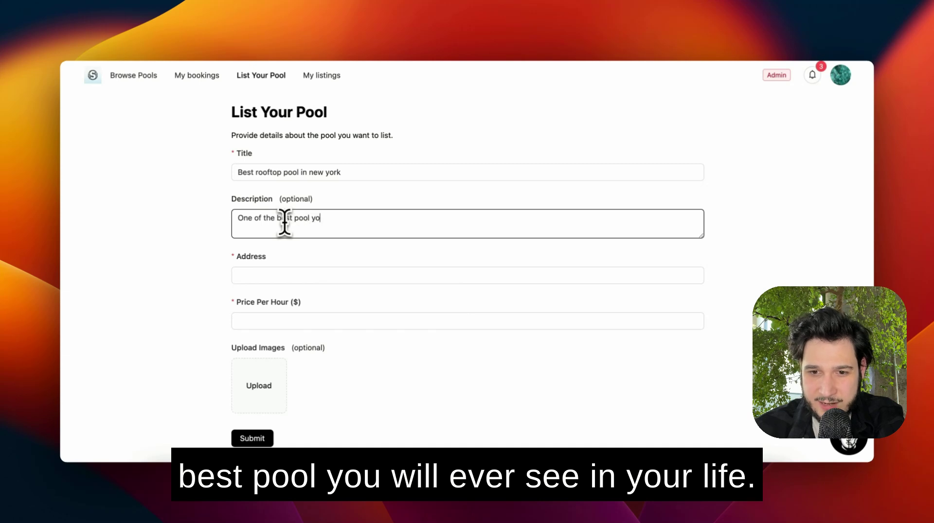
text(u will ever see in your life)
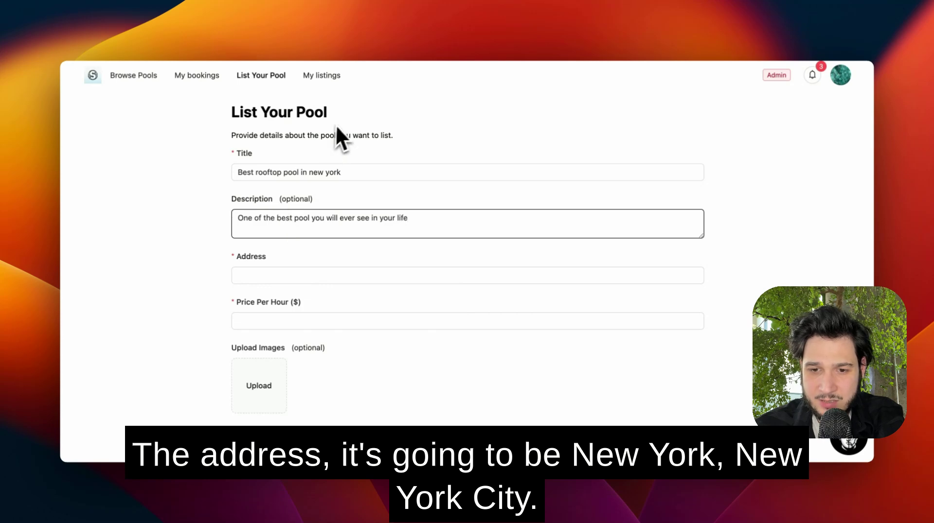
click(289, 275)
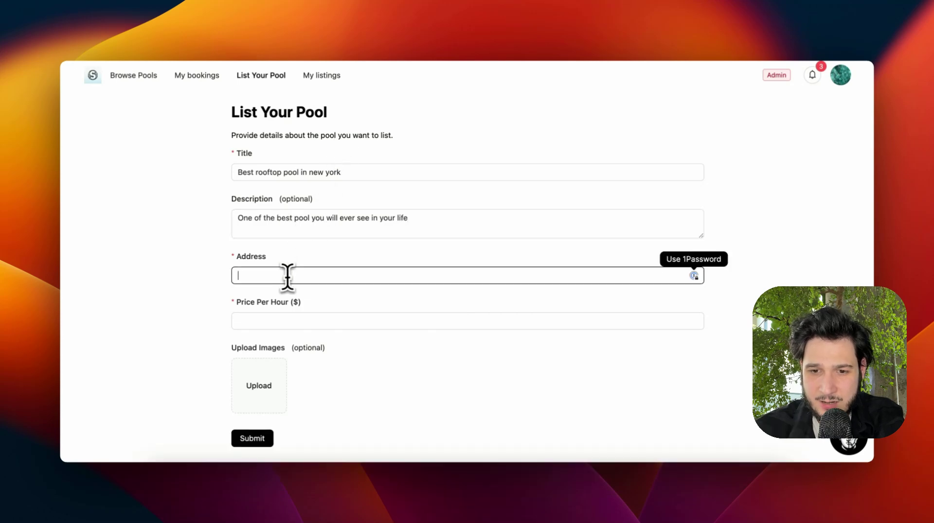
text(New york city)
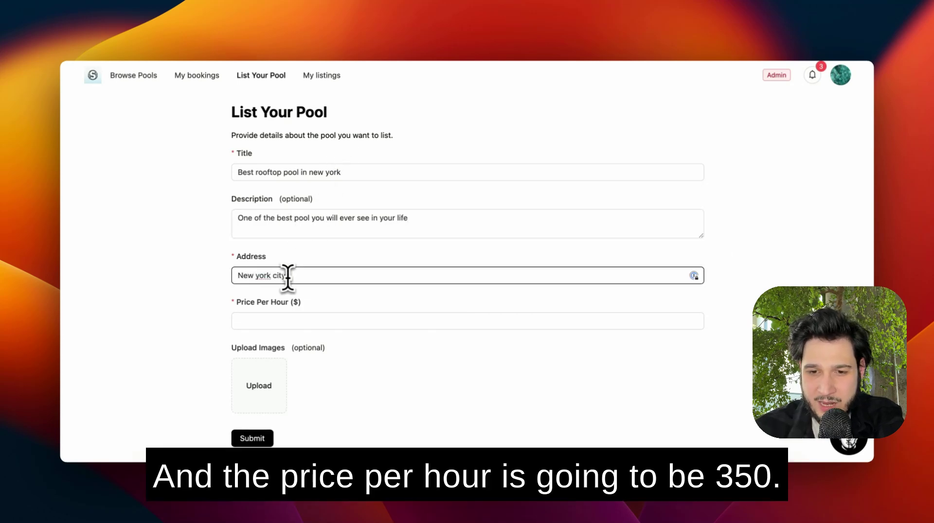
click(290, 317)
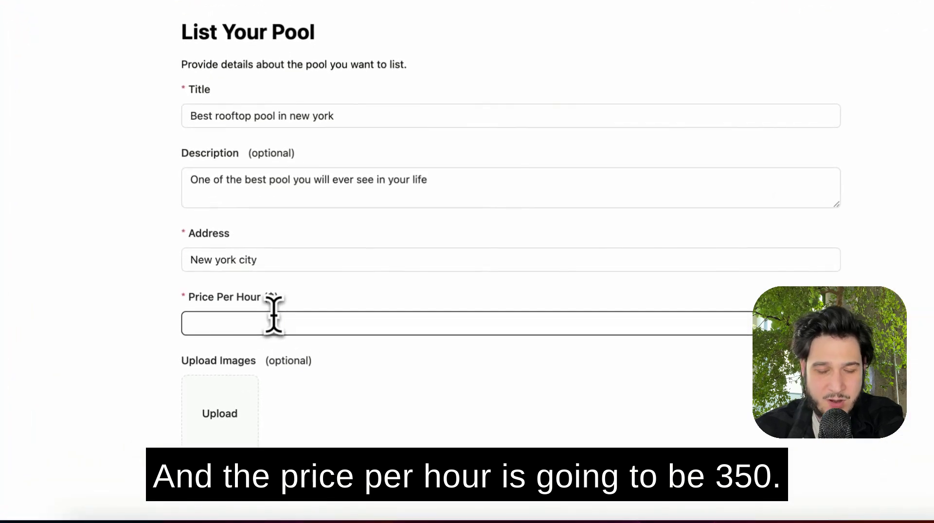
- Set price 350, attach the rooftop pool photo, submit, and open the new listing's page
text(350)
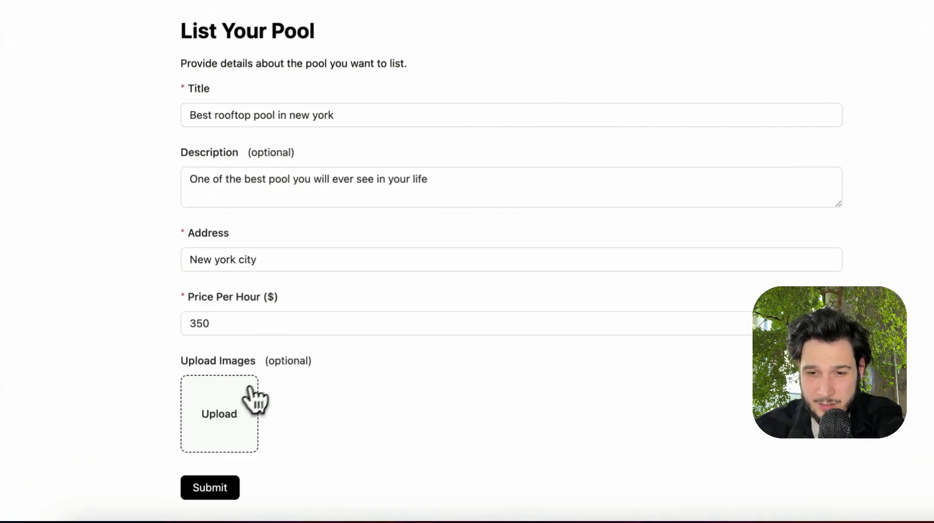
click(238, 404)
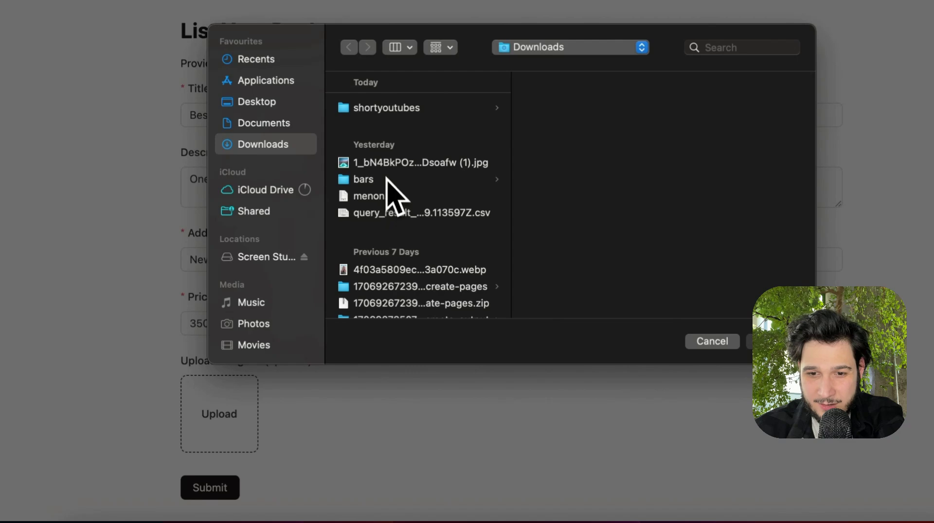
click(386, 165)
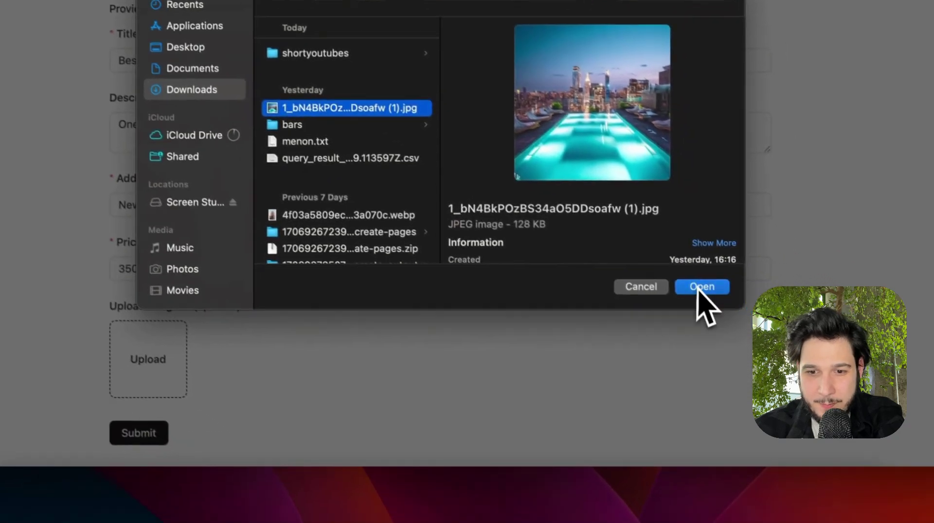
click(766, 342)
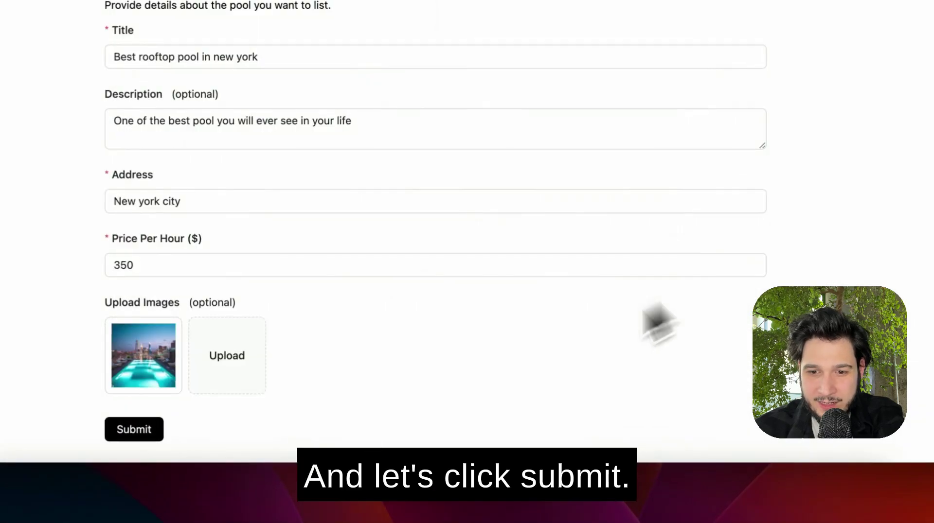
click(307, 428)
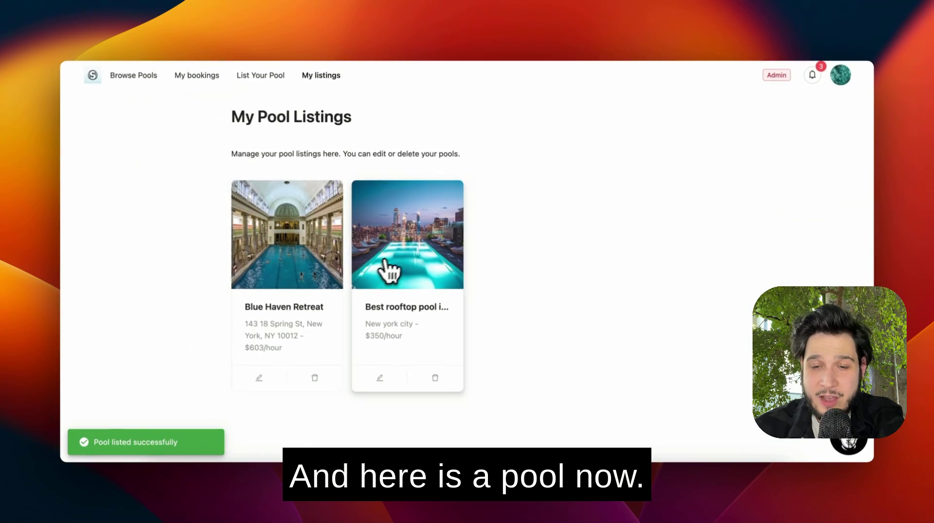
click(137, 79)
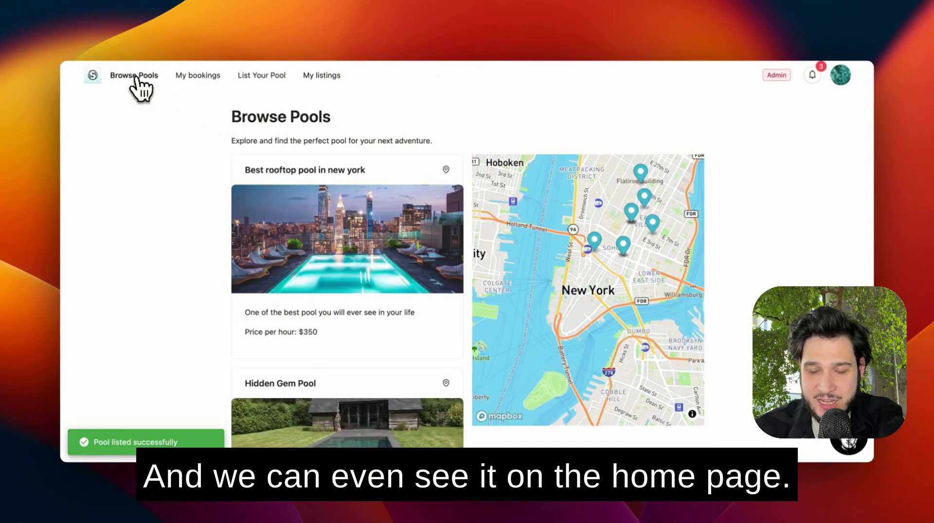
click(365, 259)
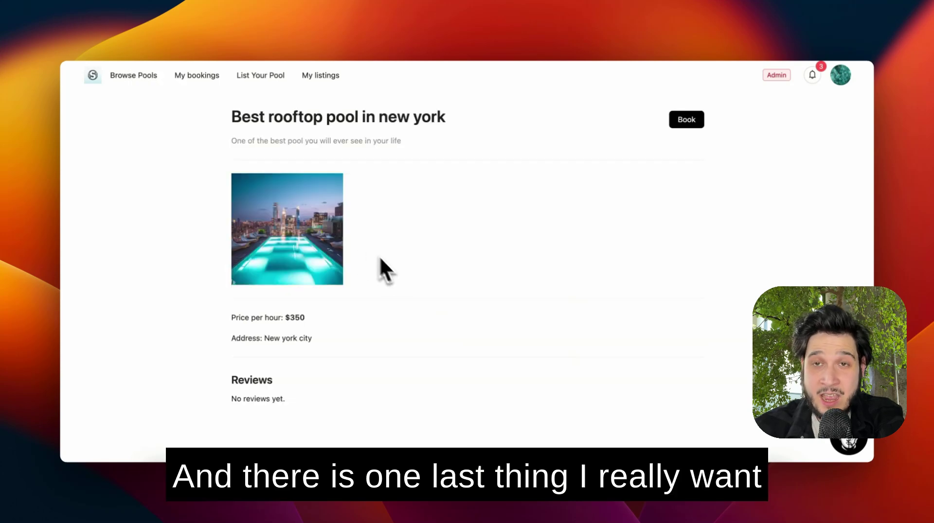
- Ask the Michelangelo AI assistant to add a review button to the pool page
click(849, 445)
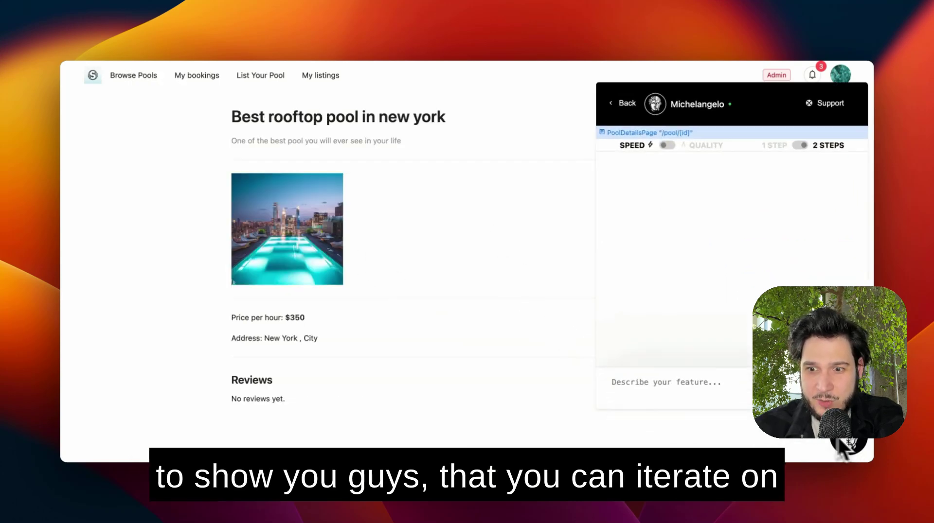
click(706, 390)
text(Add a)
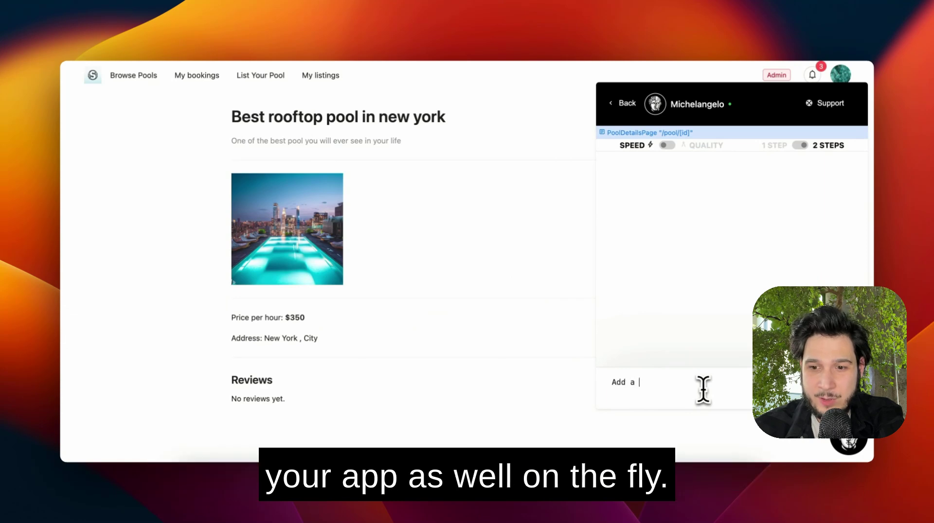
text(on so a user can add the pool)
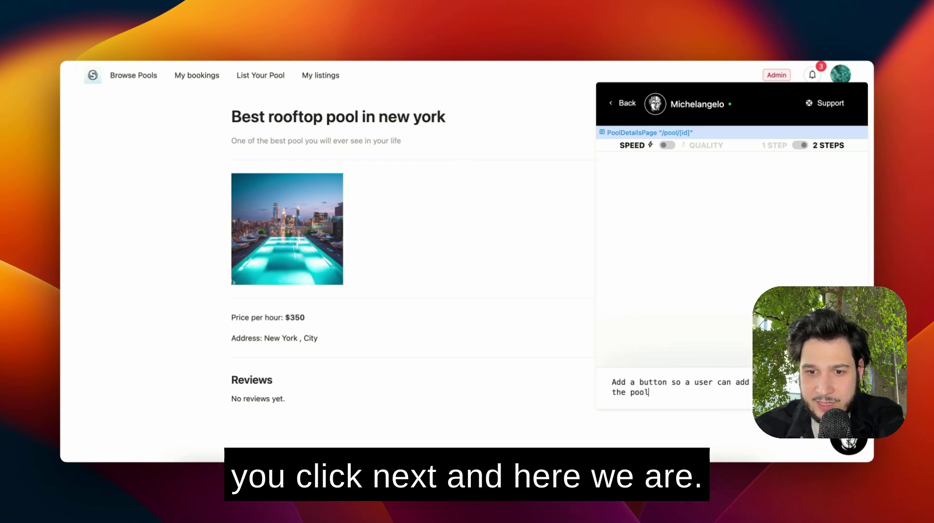
key(Return)
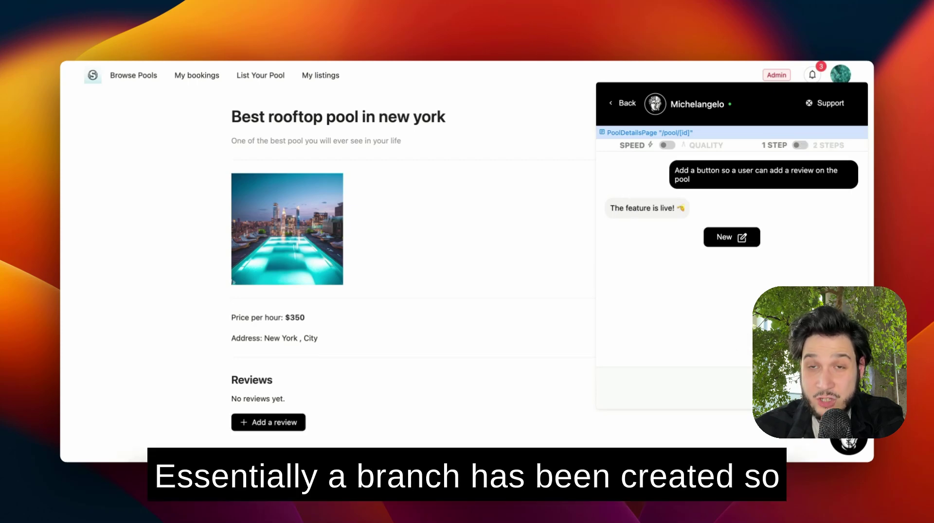
- Submit a 4.5-star review reading 'Great pool but the party was not so good'
click(849, 441)
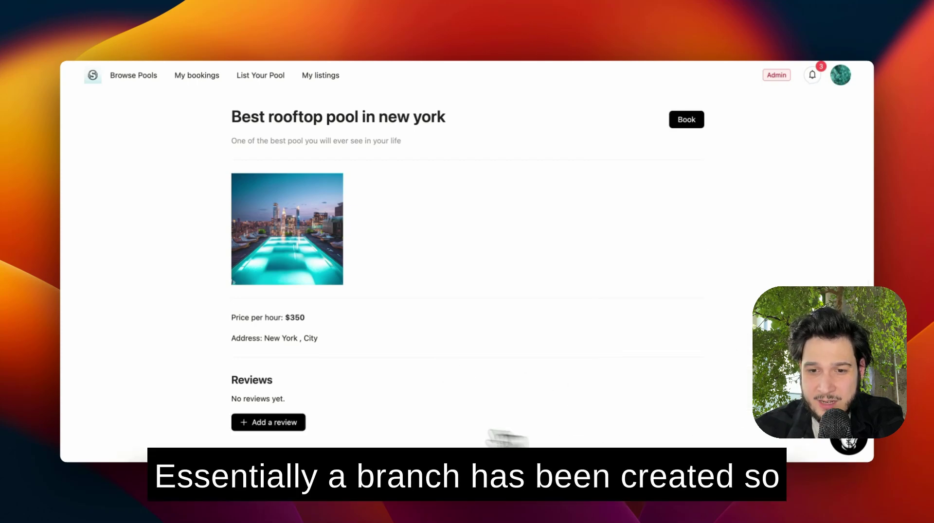
click(273, 423)
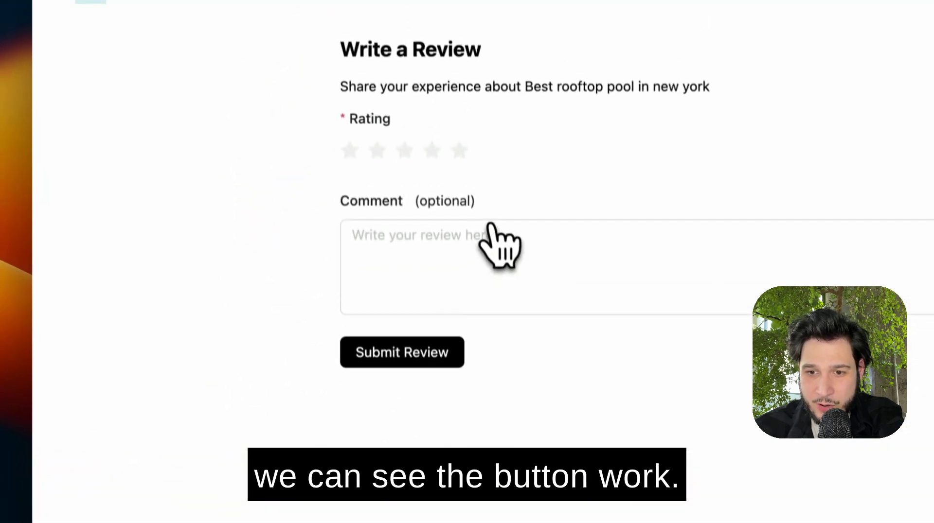
click(236, 165)
click(457, 171)
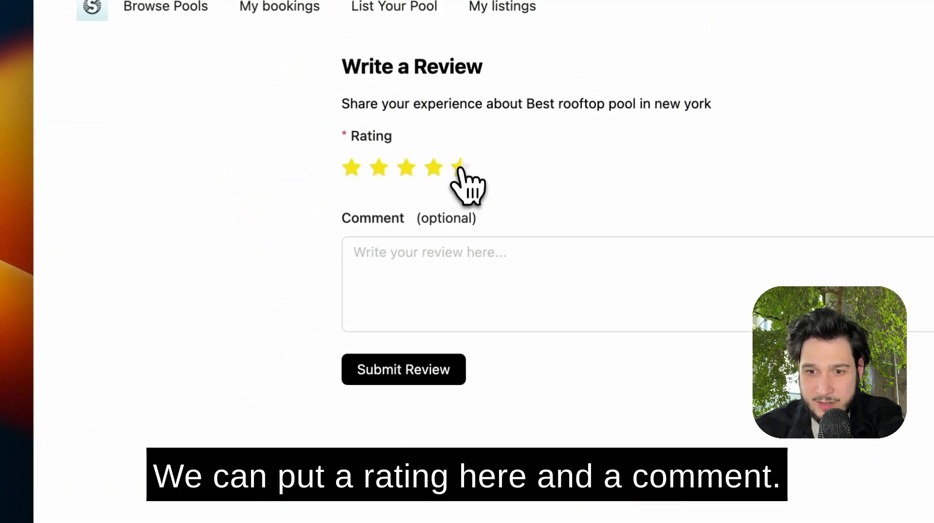
click(460, 244)
text(Great pool but the party w)
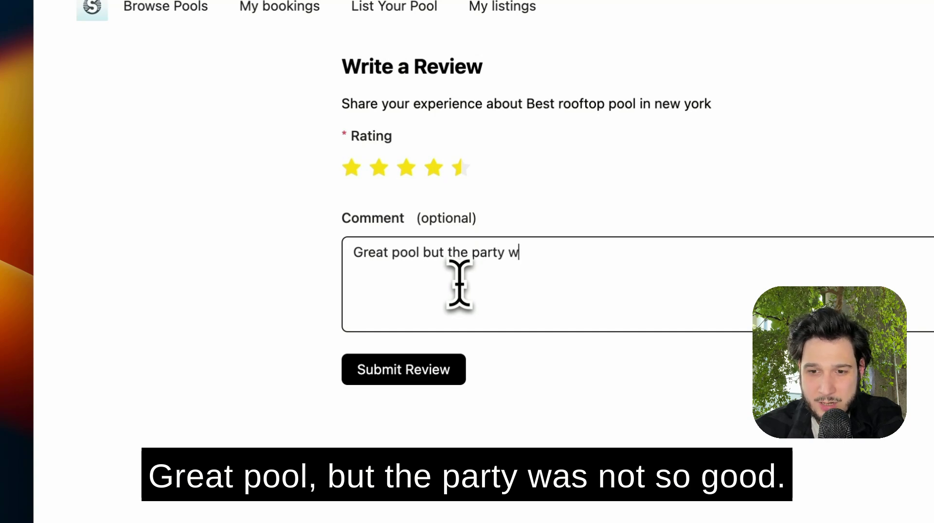
text(as not so good)
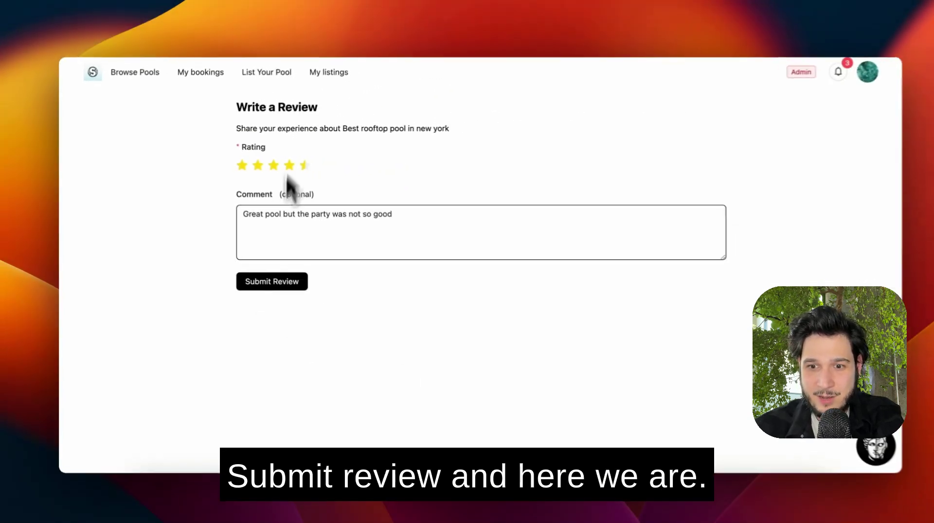
click(266, 278)
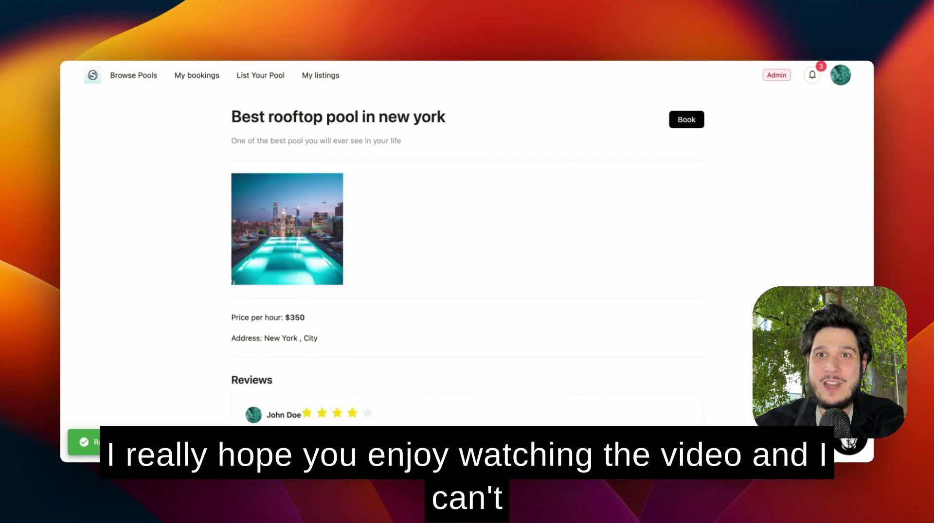